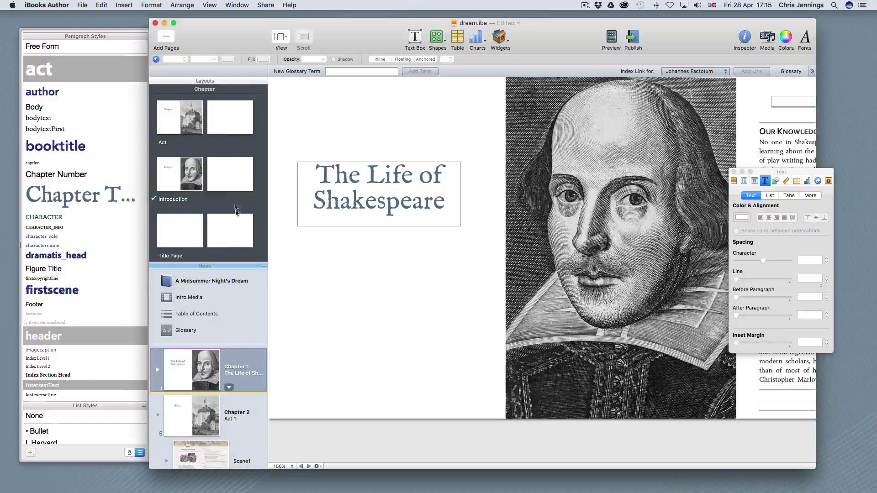
# Drag the Layouts/Book divider to the top of the sidebar so only the Book list shows.
pyautogui.moveTo(265, 265); pyautogui.dragTo(256, 81)
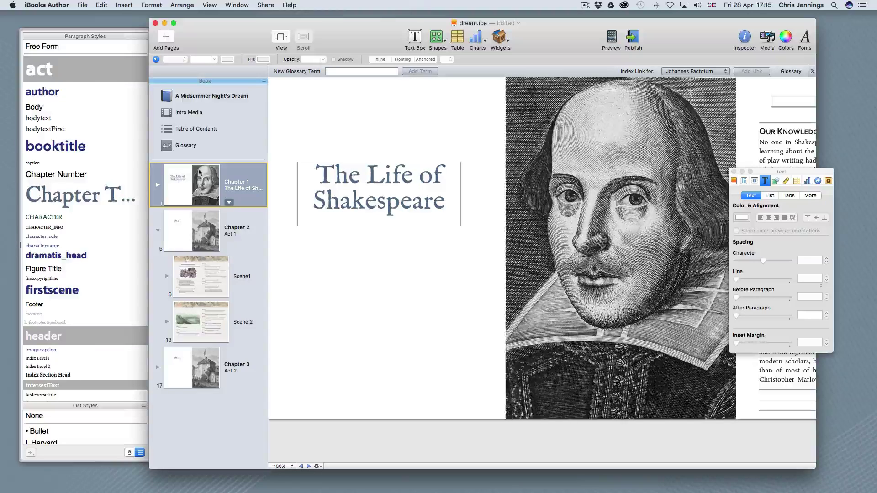
# Insert an Act-layout chapter after Chapter 1 via Insert > Pages > Chapter > Act.
pyautogui.click(124, 5)
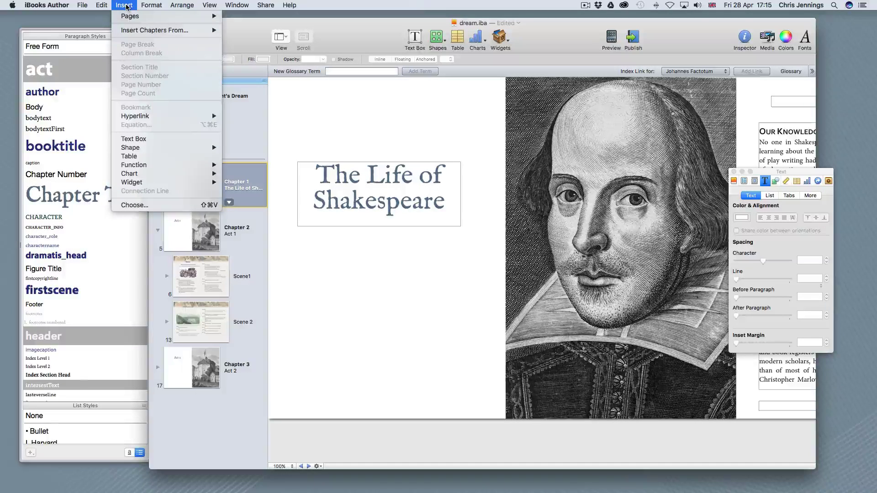
pyautogui.moveTo(178, 16)
pyautogui.moveTo(259, 22)
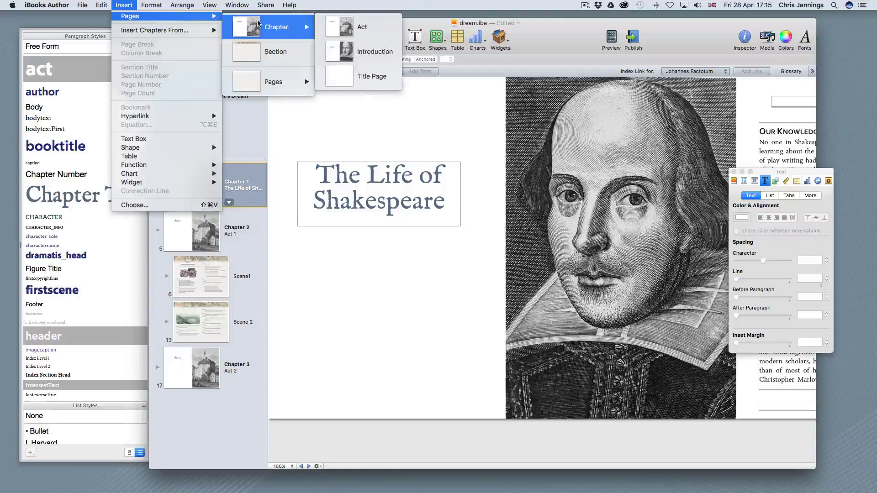
pyautogui.click(346, 27)
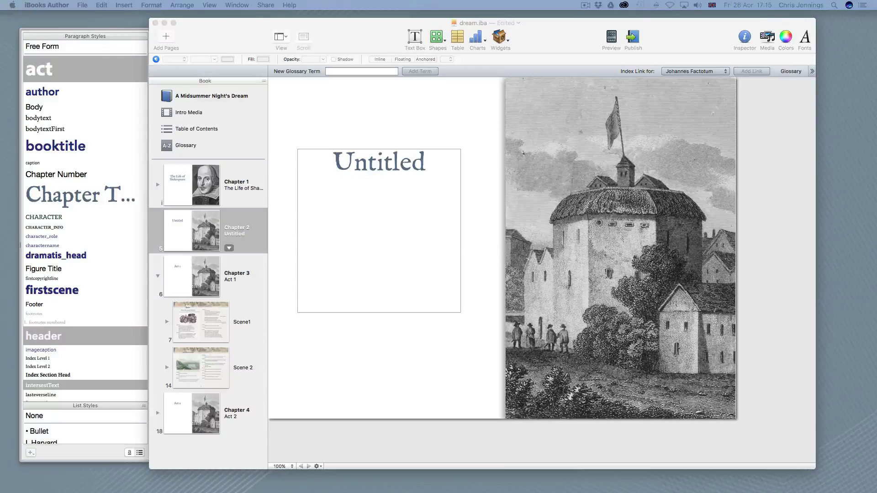
# Replace Chapter 2's 'Untitled' heading with the title 'A midsommer nights dreame'.
pyautogui.click(226, 234)
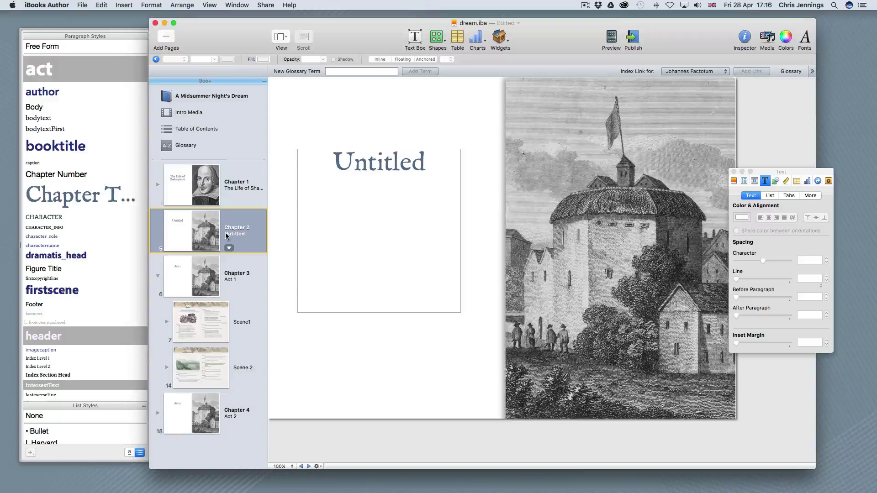
pyautogui.click(227, 234)
pyautogui.moveTo(226, 234); pyautogui.dragTo(249, 234)
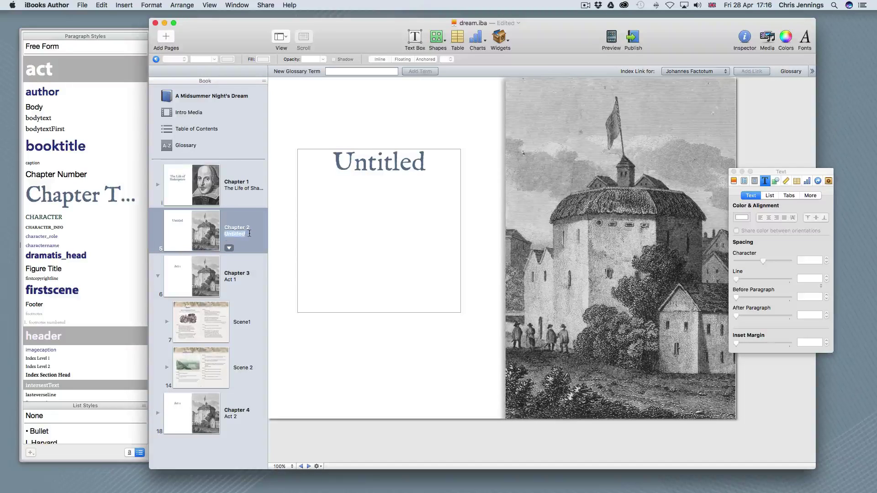
pyautogui.write('nights dreame')
pyautogui.press('Return')
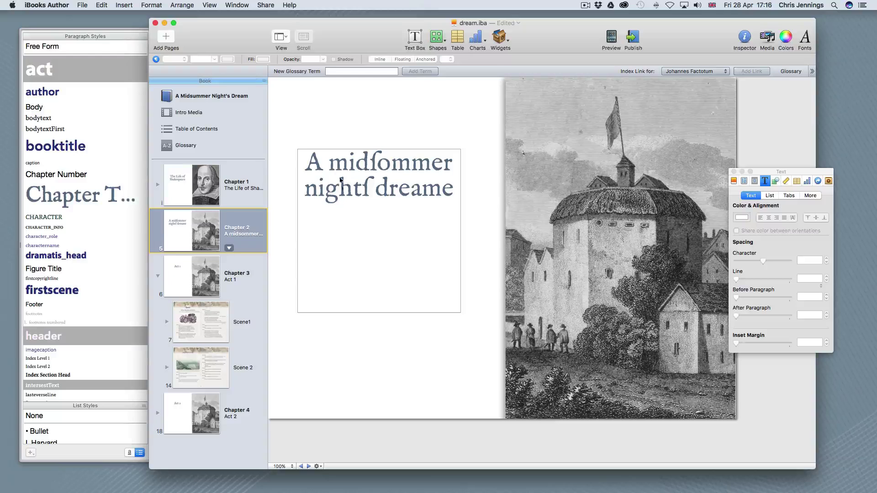
pyautogui.click(533, 114)
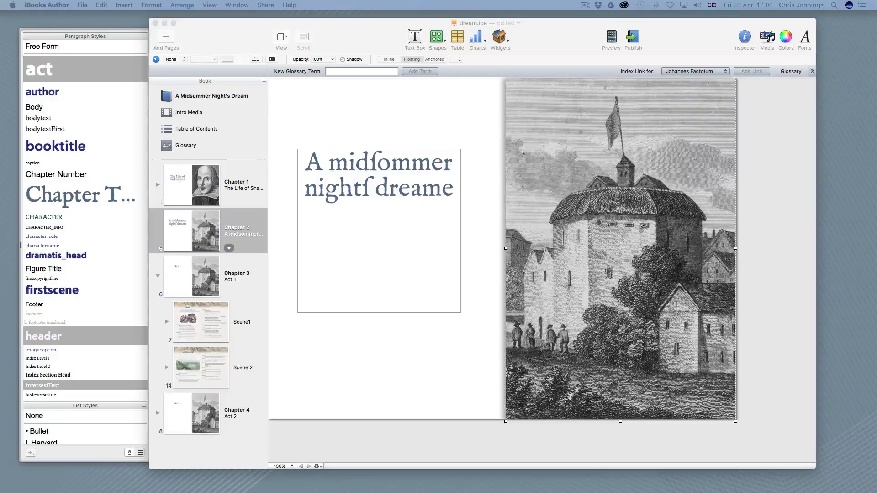
# Slide the title-page scan left and crop away its blank left-hand page.
pyautogui.click(562, 123)
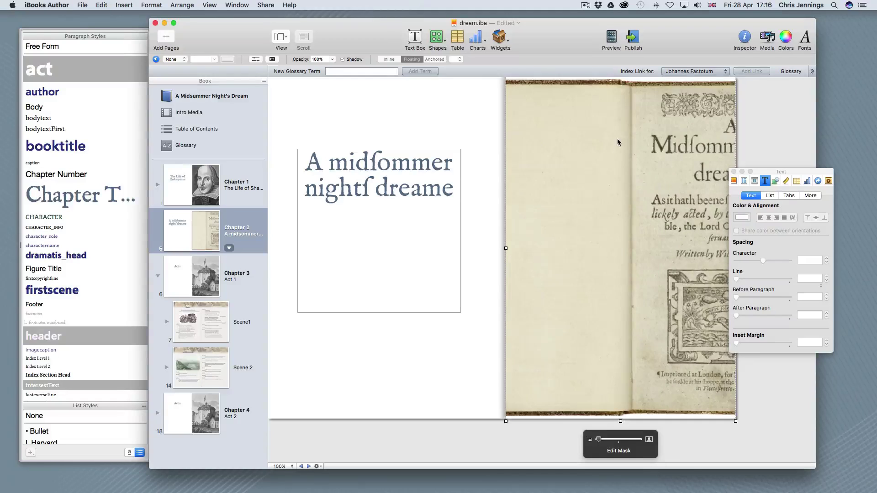
pyautogui.moveTo(617, 138); pyautogui.dragTo(534, 155)
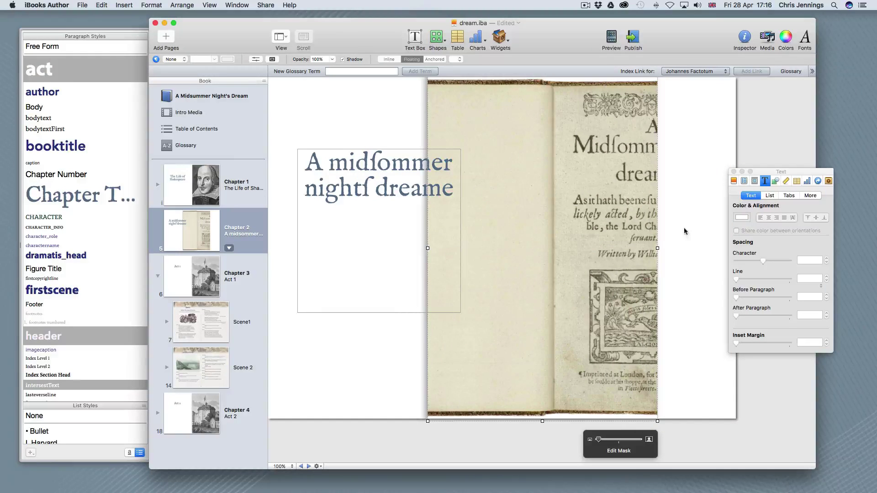
pyautogui.click(619, 451)
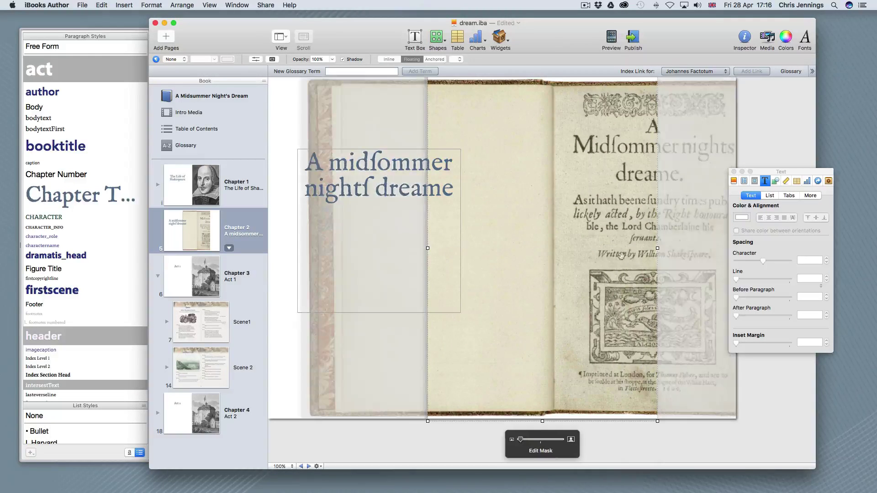
pyautogui.moveTo(657, 248); pyautogui.dragTo(747, 247)
pyautogui.moveTo(428, 248); pyautogui.dragTo(523, 186)
pyautogui.click(543, 450)
# Enlarge the scan to fill the page height and extend its crop to the right edge.
pyautogui.moveTo(706, 247); pyautogui.dragTo(726, 247)
pyautogui.click(649, 450)
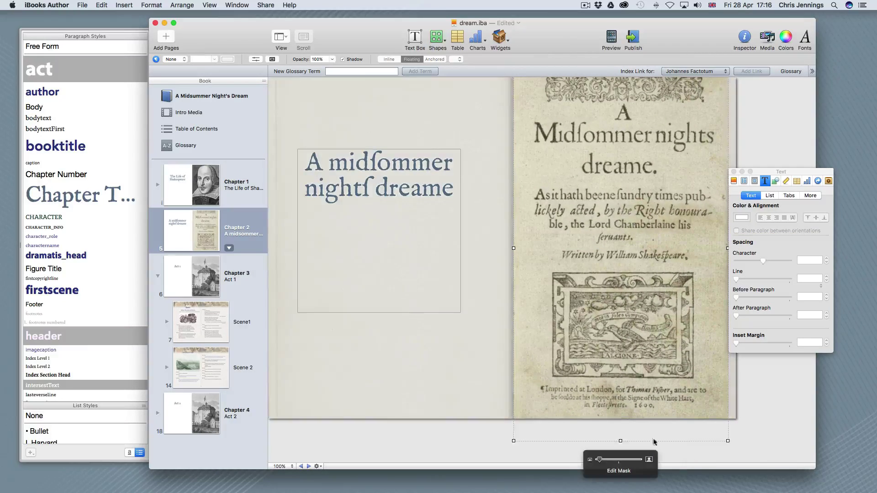
pyautogui.moveTo(513, 248); pyautogui.dragTo(513, 248)
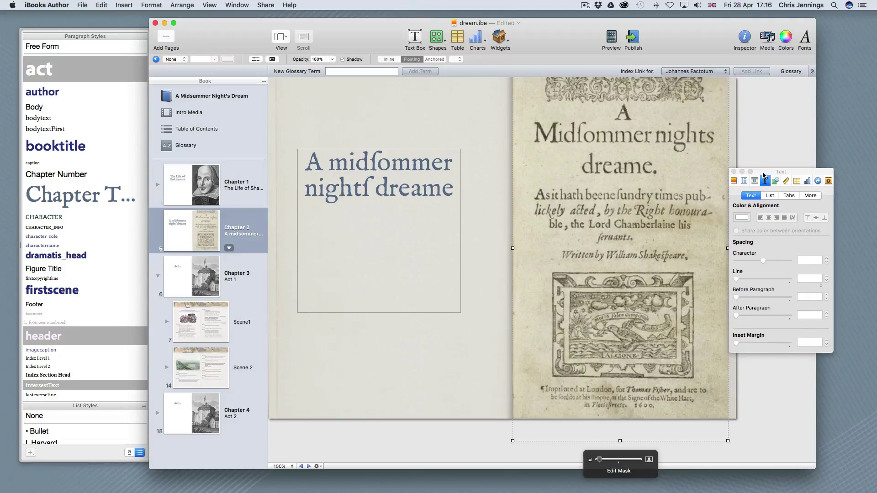
pyautogui.moveTo(761, 173); pyautogui.dragTo(799, 171)
pyautogui.moveTo(728, 248); pyautogui.dragTo(736, 248)
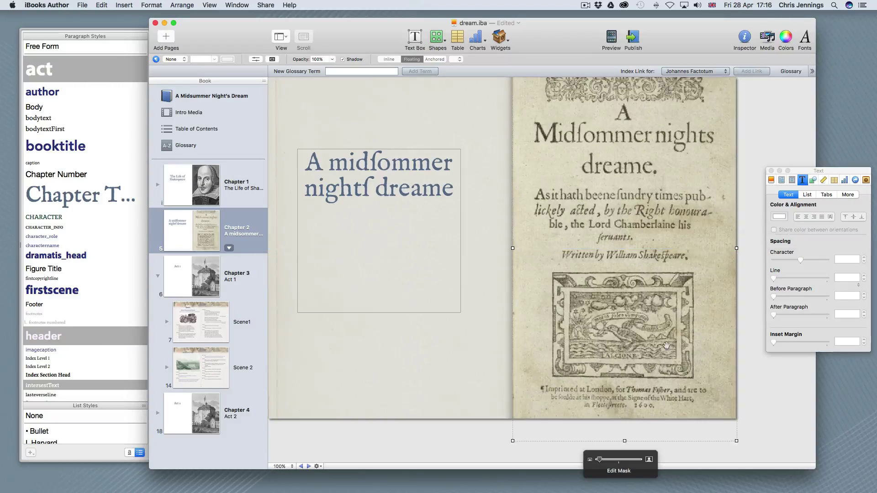
pyautogui.click(626, 473)
pyautogui.click(779, 378)
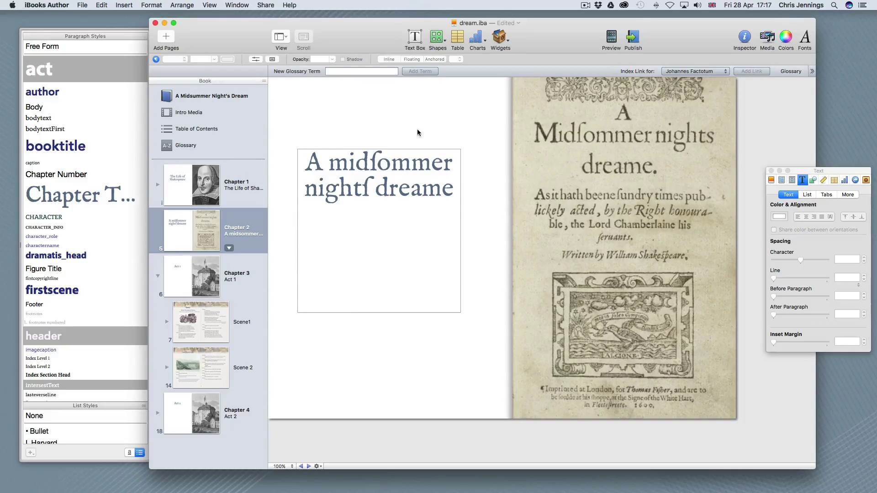
# Shrink the chapter title box to 196 pt tall to fit the two-line title.
pyautogui.click(382, 208)
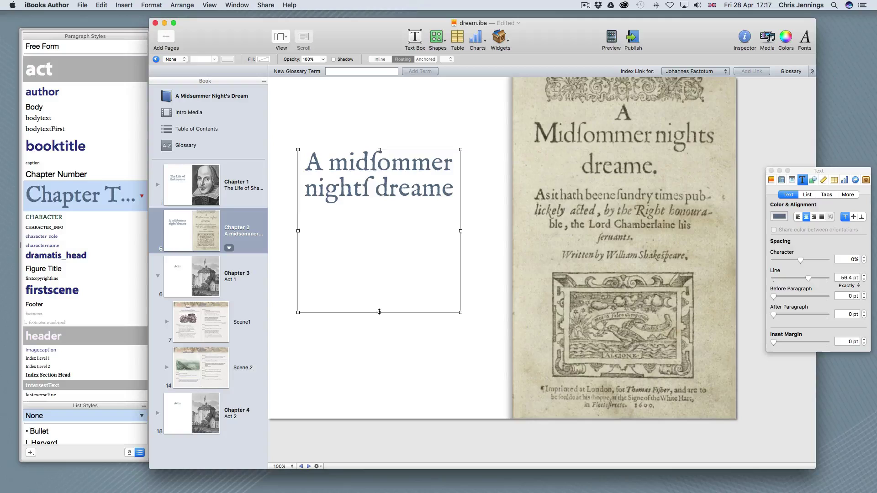
pyautogui.moveTo(379, 312); pyautogui.dragTo(380, 239)
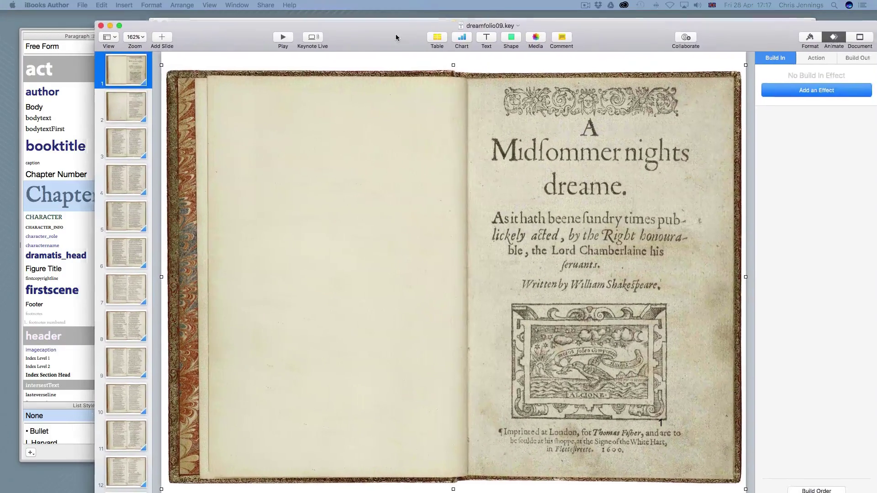
pyautogui.moveTo(396, 38); pyautogui.dragTo(359, 26)
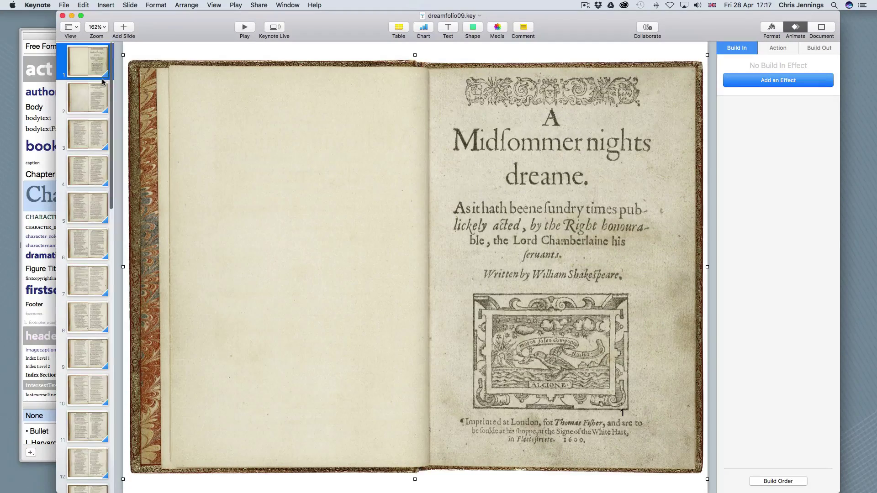
pyautogui.click(87, 94)
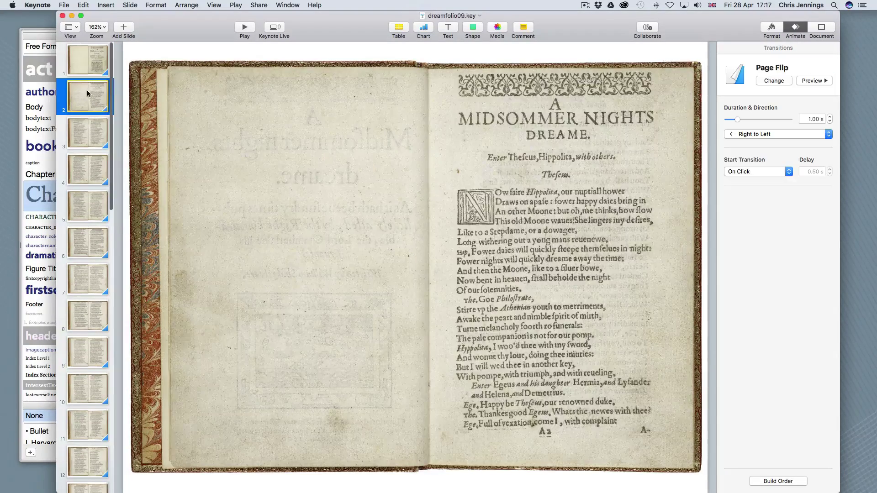
pyautogui.click(88, 144)
pyautogui.click(93, 173)
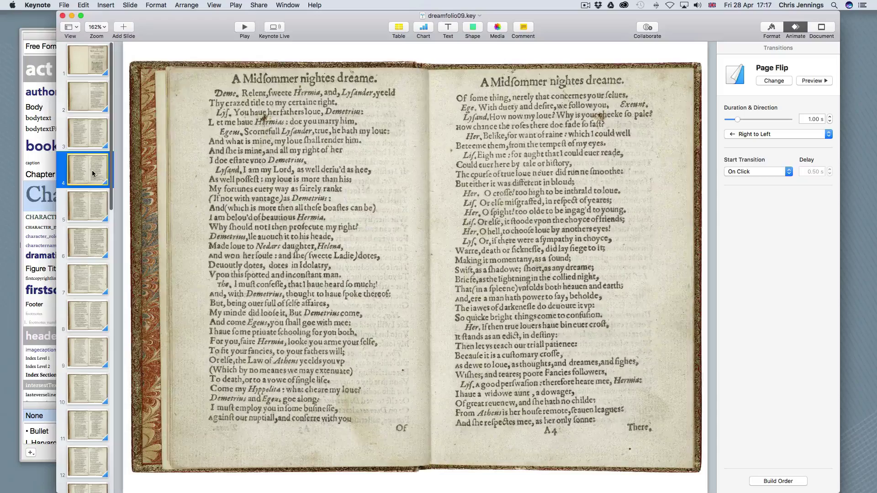
pyautogui.click(88, 202)
pyautogui.click(91, 238)
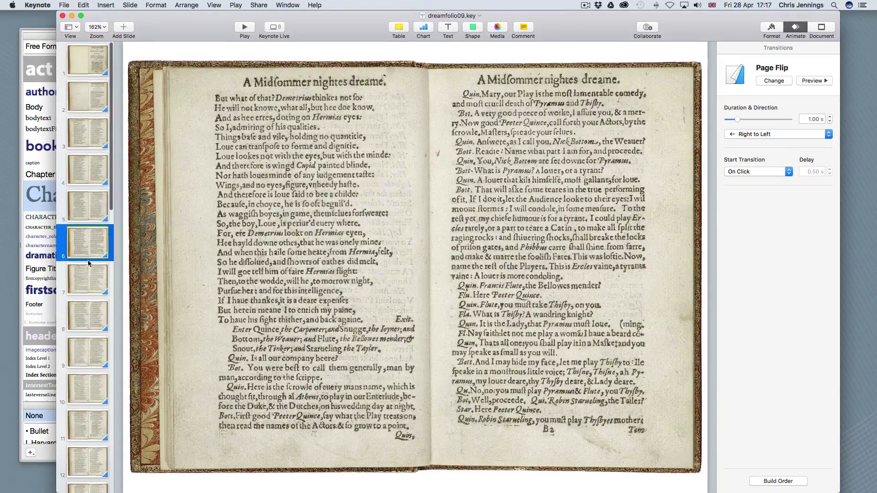
pyautogui.click(92, 283)
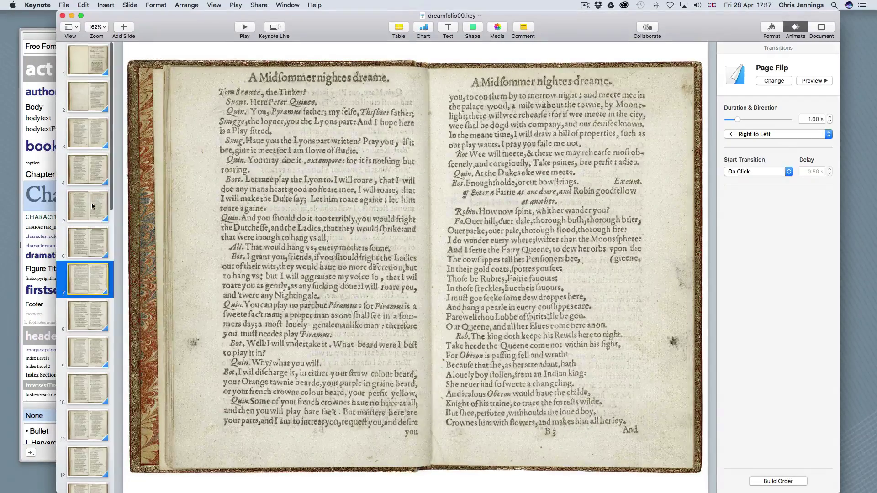
pyautogui.click(88, 69)
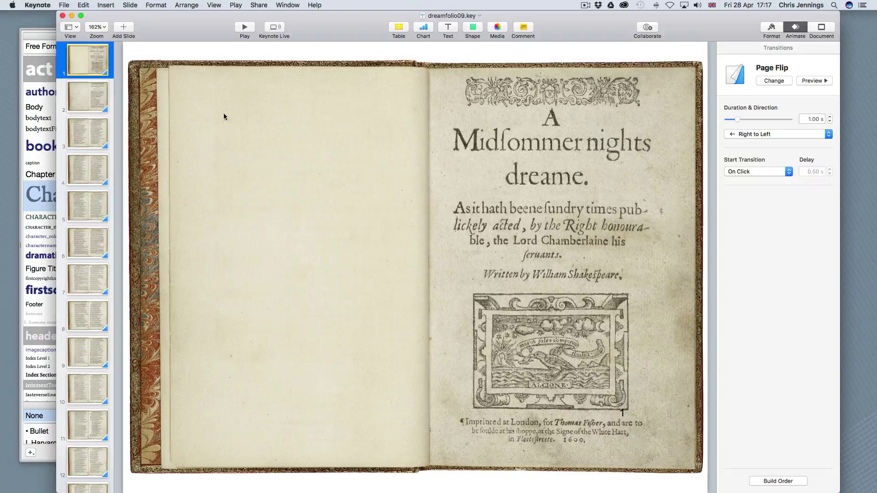
pyautogui.click(244, 28)
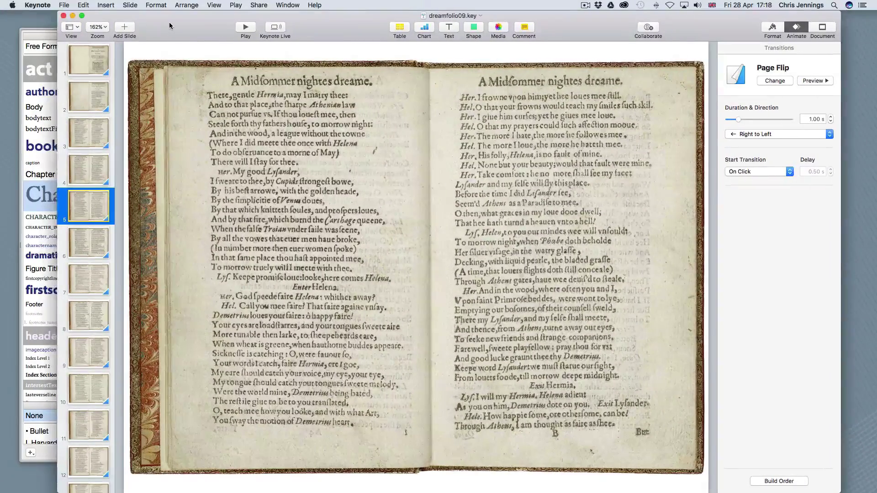
# Drop dreamfolio09.key onto the Chapter 2 page as a Keynote widget placed under the title.
pyautogui.moveTo(169, 26); pyautogui.dragTo(876, 69)
pyautogui.click(561, 44)
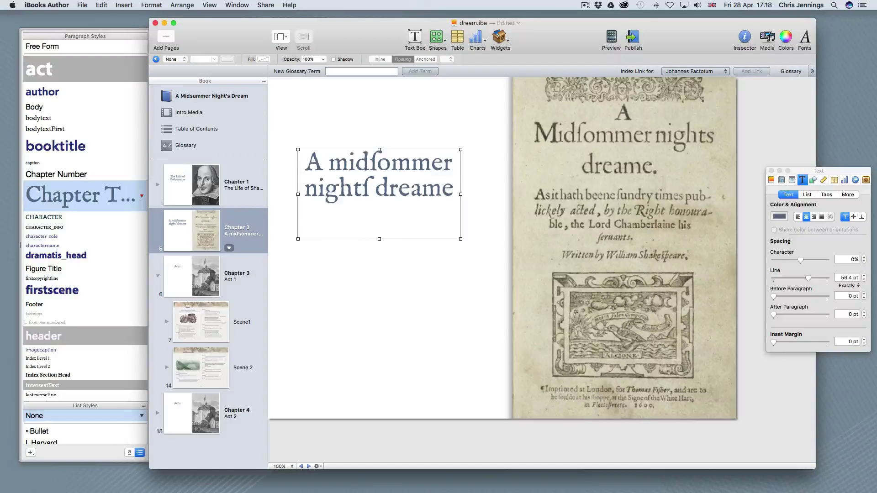
pyautogui.click(876, 274)
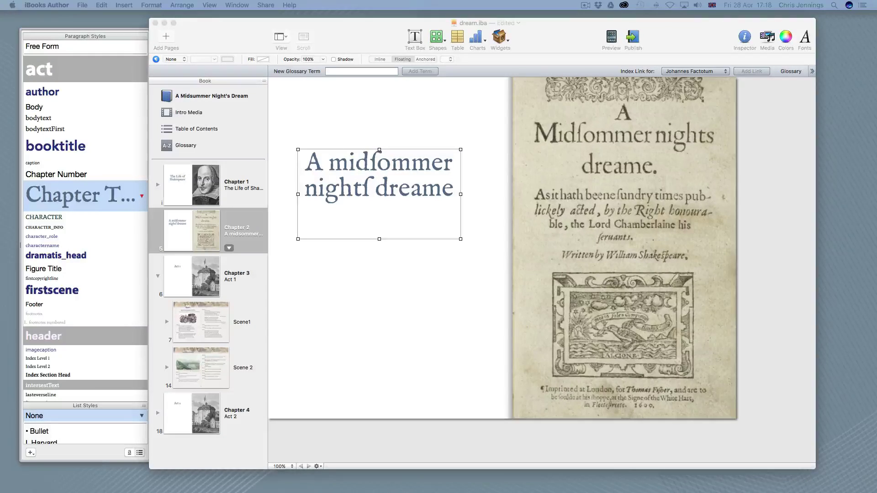
pyautogui.moveTo(874, 213); pyautogui.dragTo(368, 282)
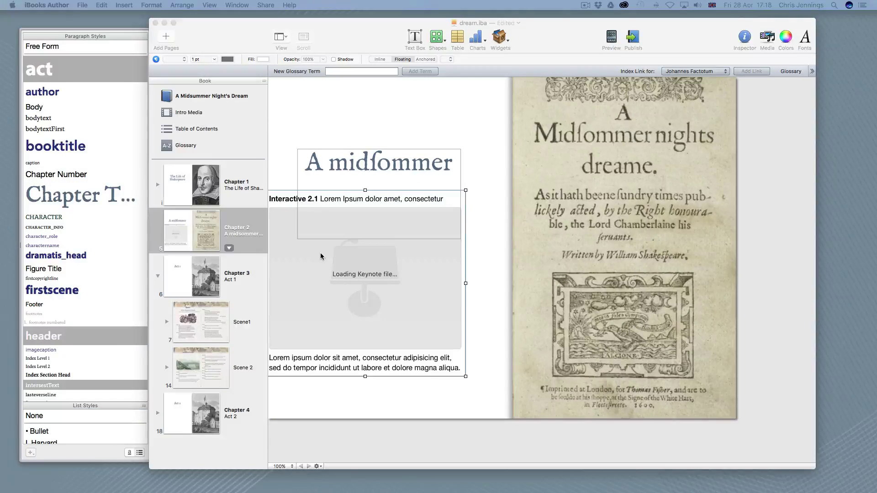
pyautogui.moveTo(316, 261); pyautogui.dragTo(336, 270)
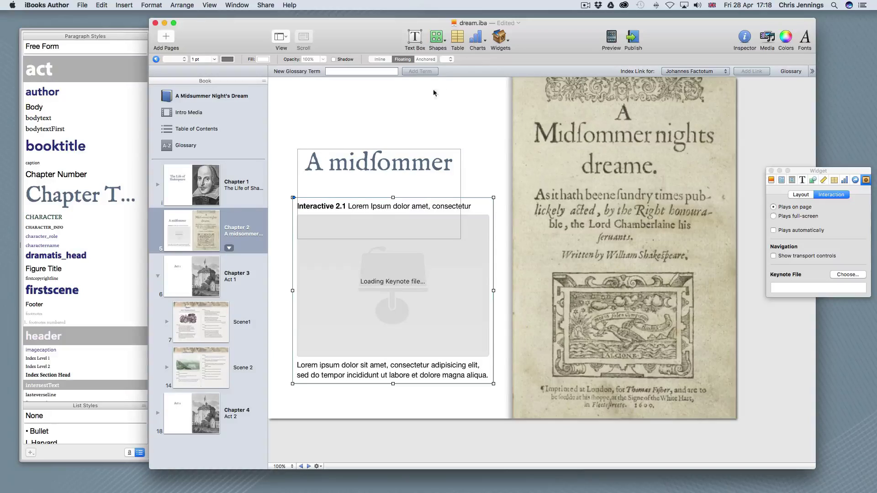
pyautogui.click(504, 42)
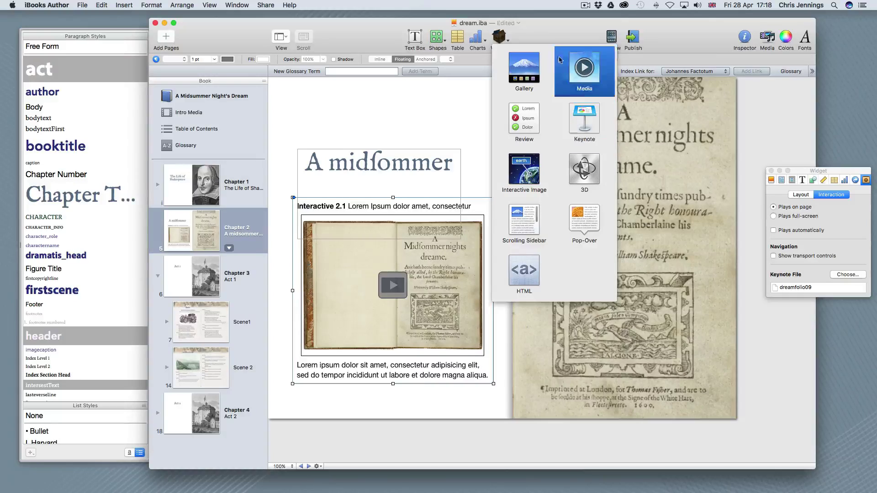
# Set the Interactive 2.1 Keynote widget to Plays full-screen in the Widget inspector.
pyautogui.click(553, 39)
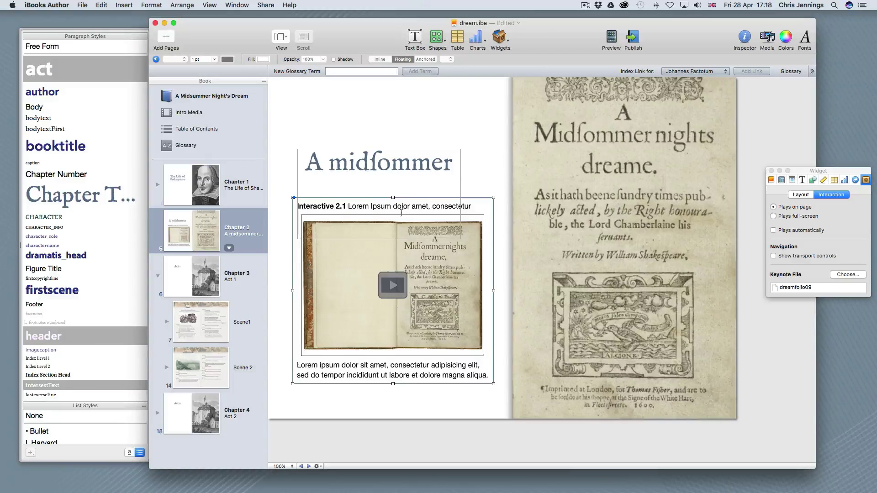
pyautogui.moveTo(361, 240); pyautogui.dragTo(351, 253)
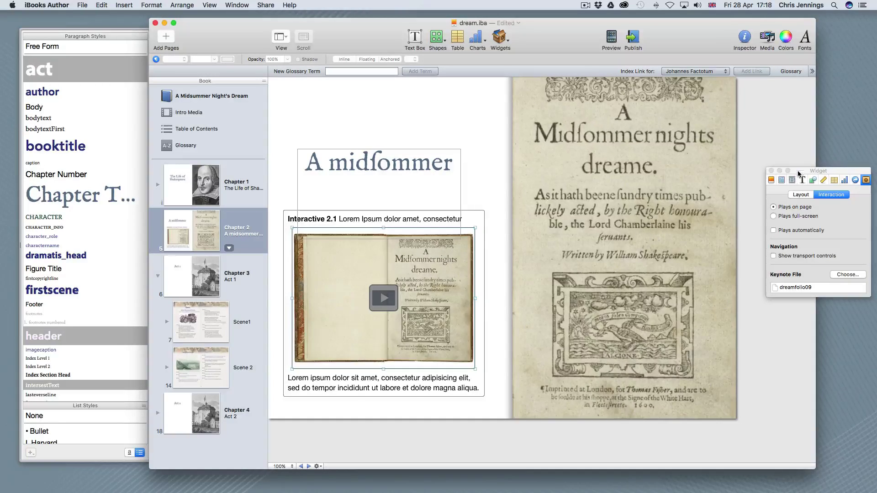
pyautogui.moveTo(800, 172); pyautogui.dragTo(794, 172)
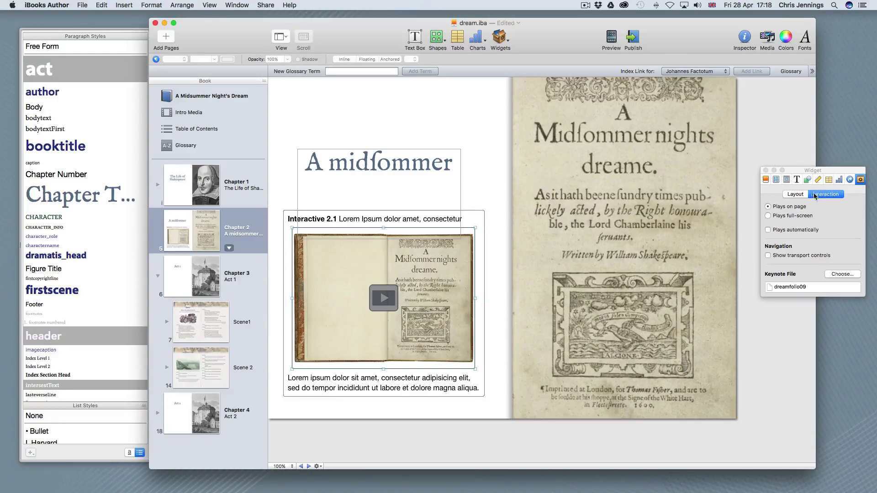
pyautogui.moveTo(799, 171); pyautogui.dragTo(658, 172)
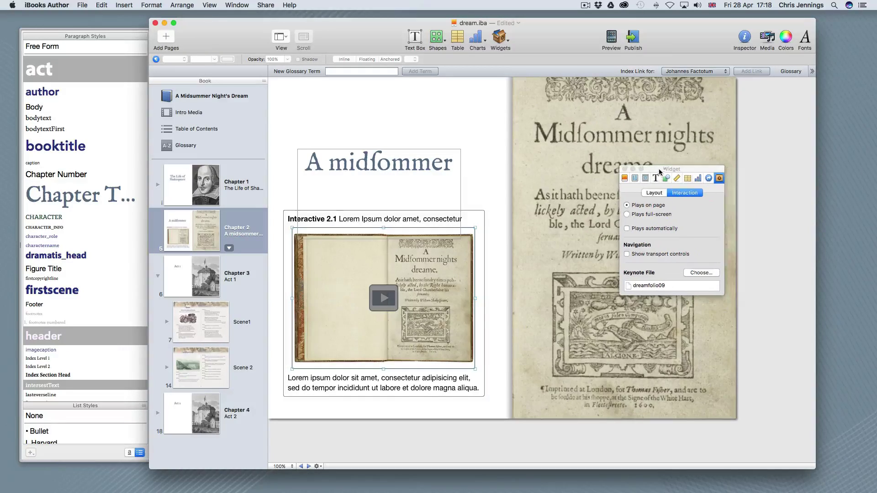
pyautogui.click(627, 214)
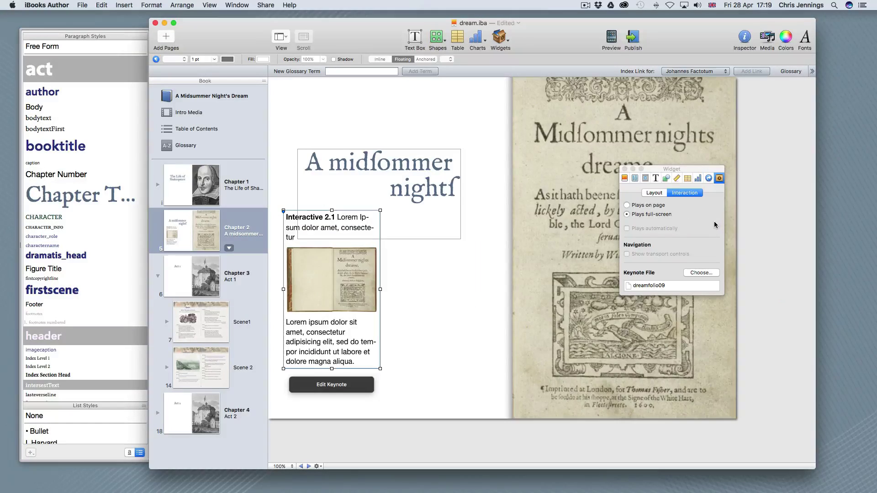
# Turn off the widget's Title, Caption and Background and set its Margin to 0 pt.
pyautogui.click(654, 193)
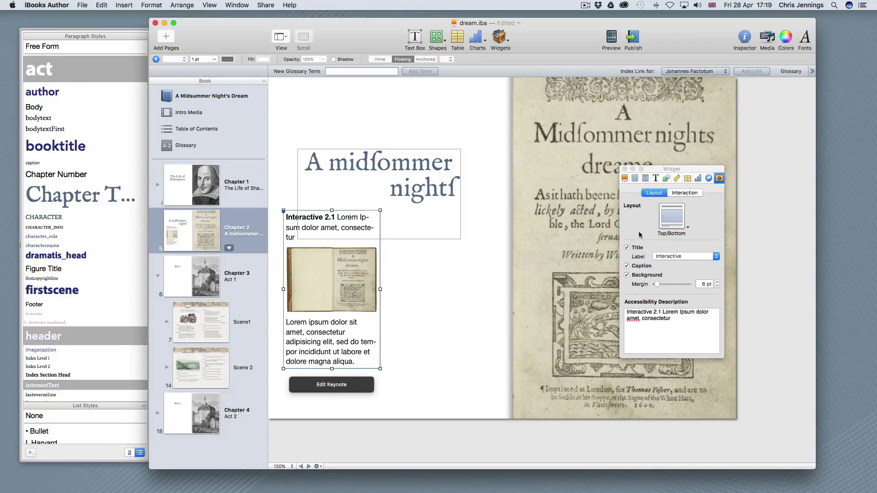
pyautogui.click(627, 248)
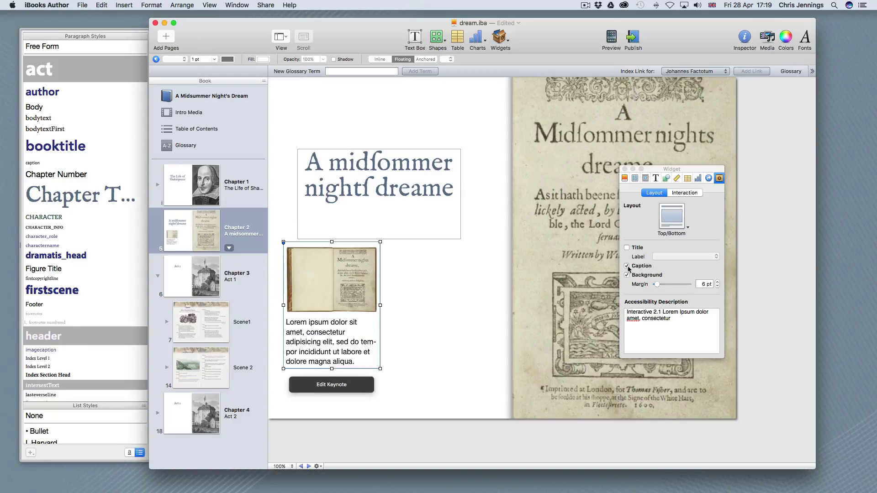
pyautogui.click(627, 265)
pyautogui.click(627, 275)
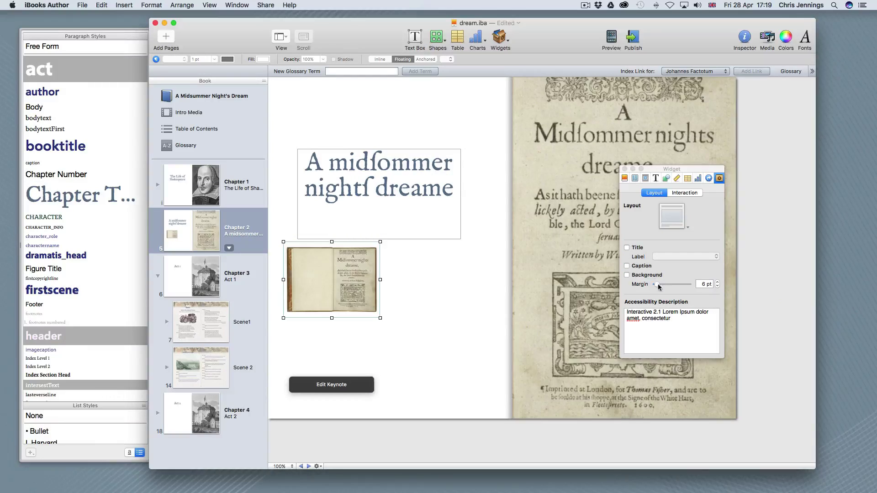
pyautogui.moveTo(656, 284); pyautogui.dragTo(651, 285)
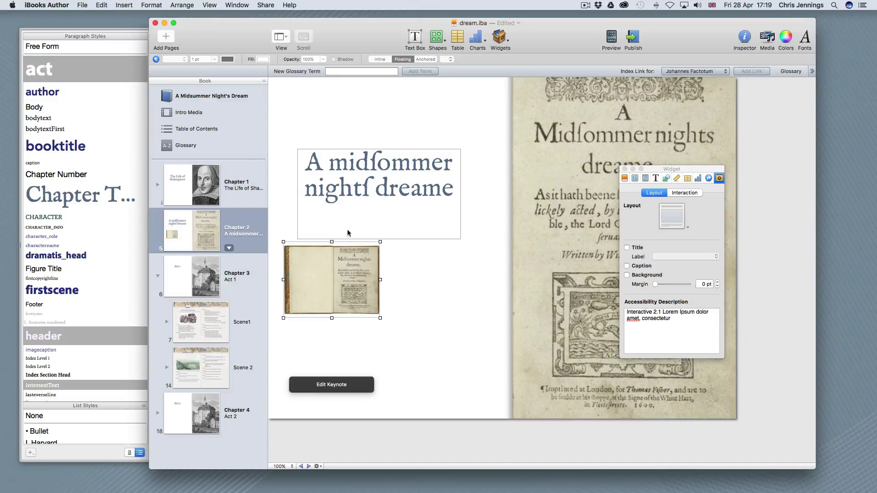
# Move the book image below the heading and resize it to 261 × 196 pt.
pyautogui.moveTo(321, 272); pyautogui.dragTo(371, 284)
pyautogui.moveTo(428, 332); pyautogui.dragTo(449, 346)
pyautogui.moveTo(381, 303); pyautogui.dragTo(366, 289)
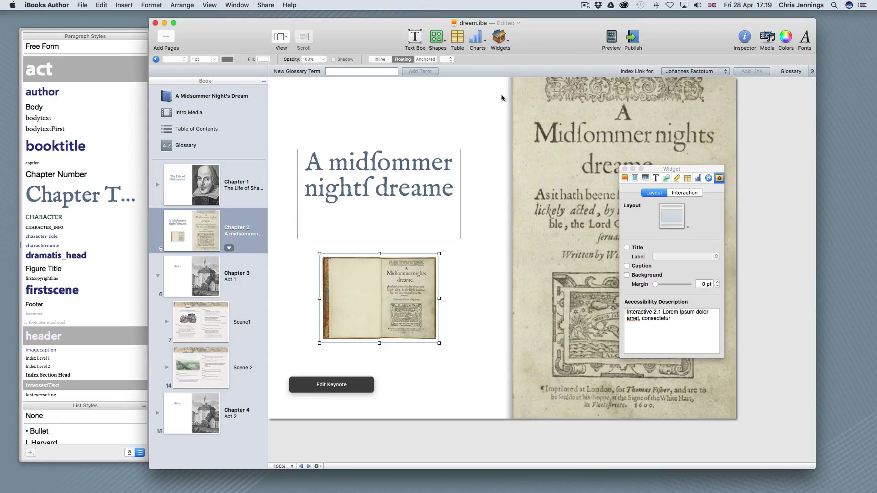
# Preview the book in iBooks to check Chapter 2's title page.
pyautogui.click(611, 39)
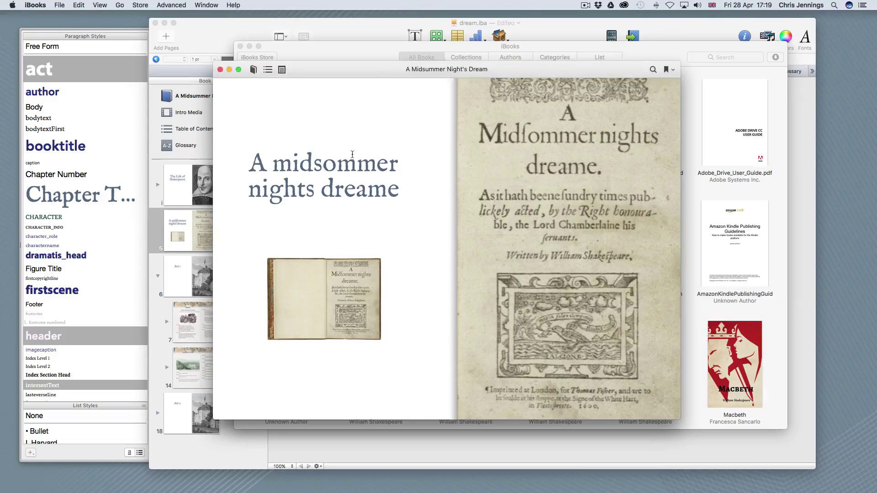
# Open the Keynote thumbnail full-screen and flip forward through nine spreads of the folio.
pyautogui.click(322, 291)
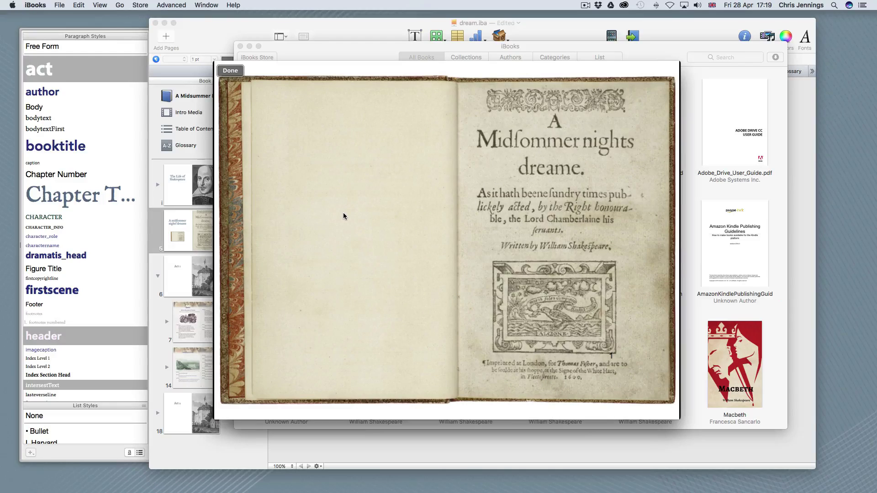
pyautogui.click(651, 224)
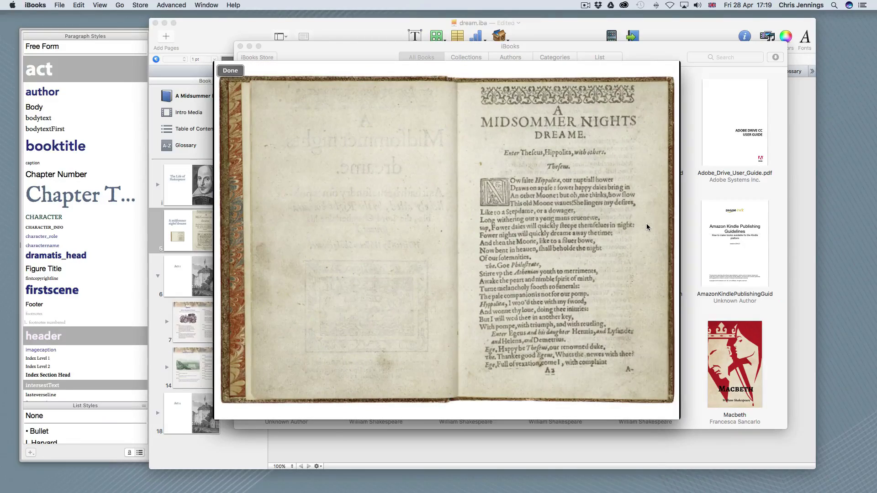
pyautogui.click(646, 223)
pyautogui.click(646, 224)
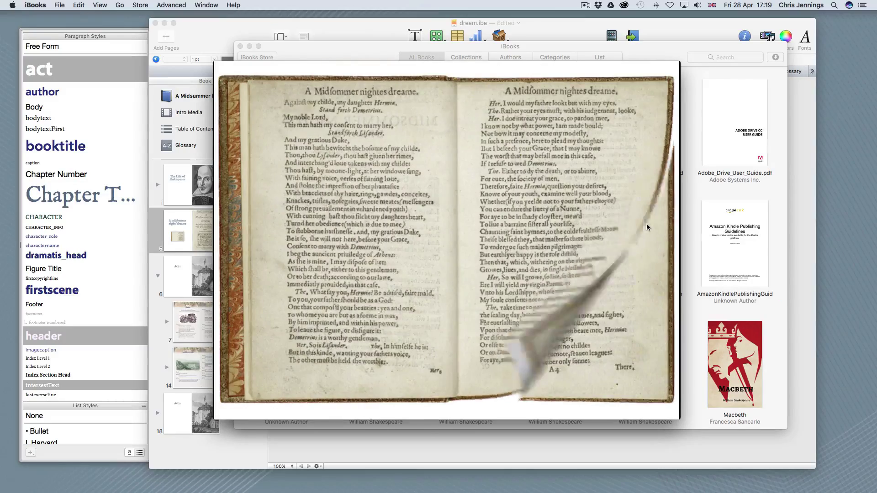
pyautogui.click(502, 200)
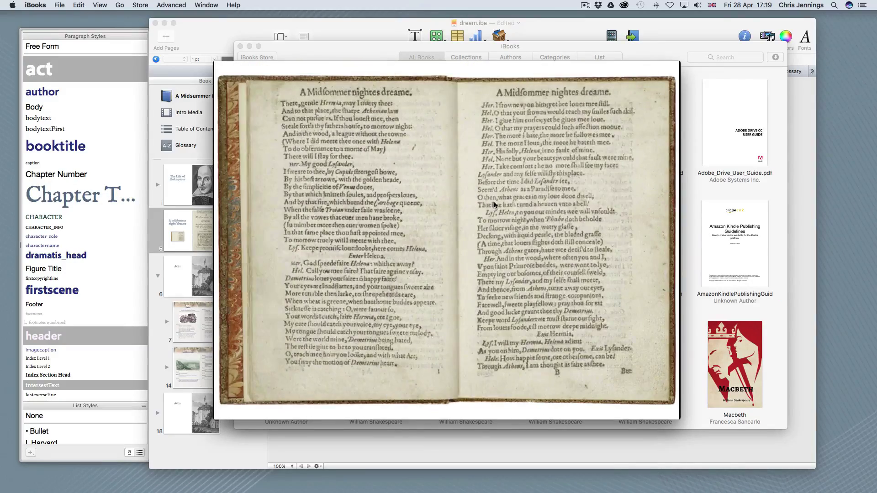
pyautogui.click(494, 201)
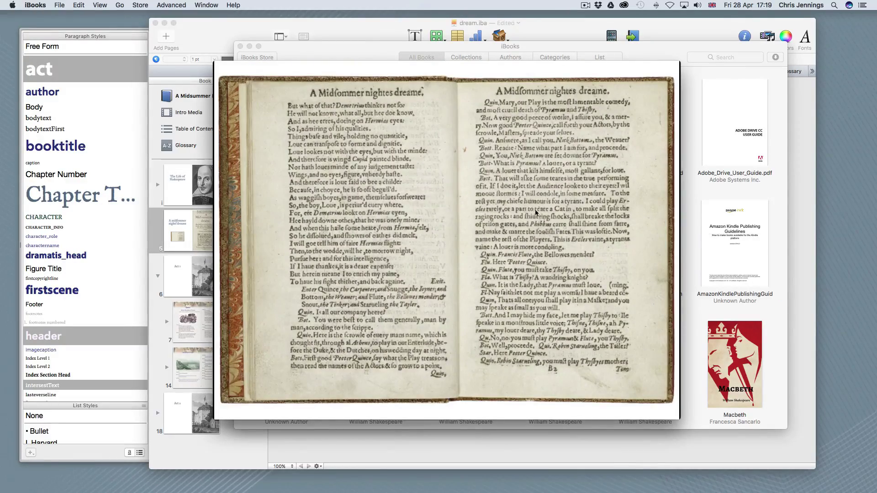
pyautogui.click(536, 213)
pyautogui.click(585, 199)
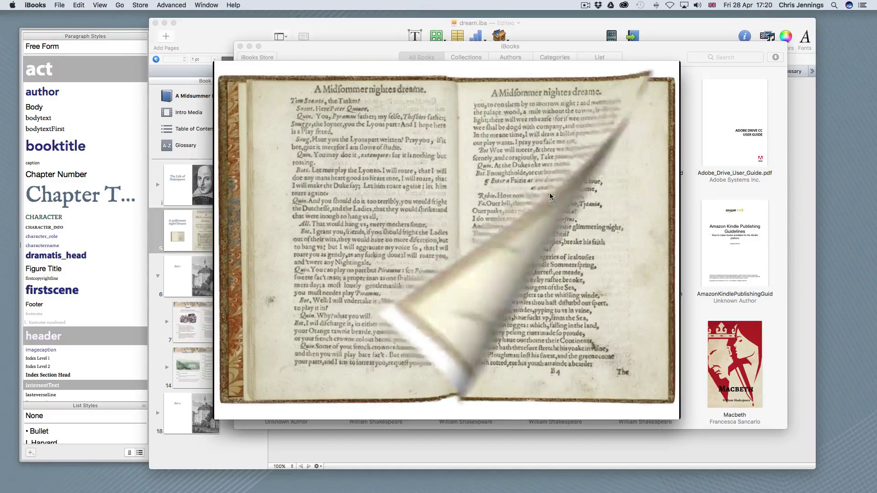
pyautogui.click(532, 195)
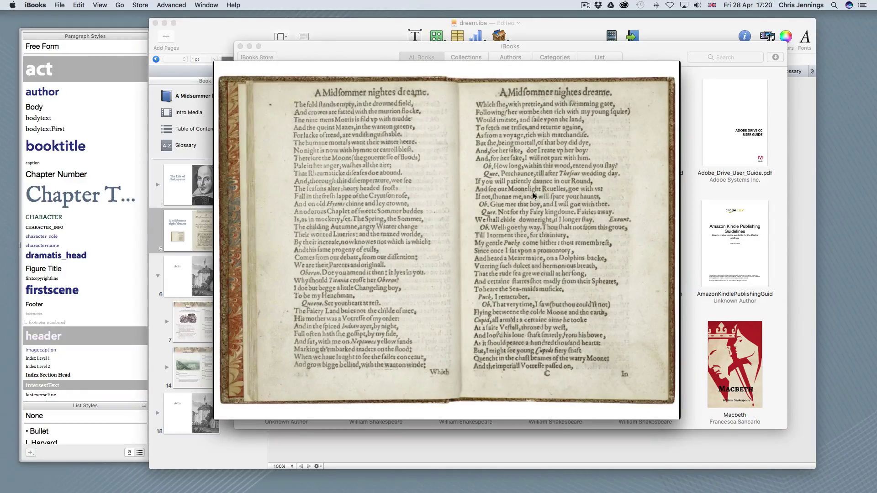
pyautogui.click(563, 205)
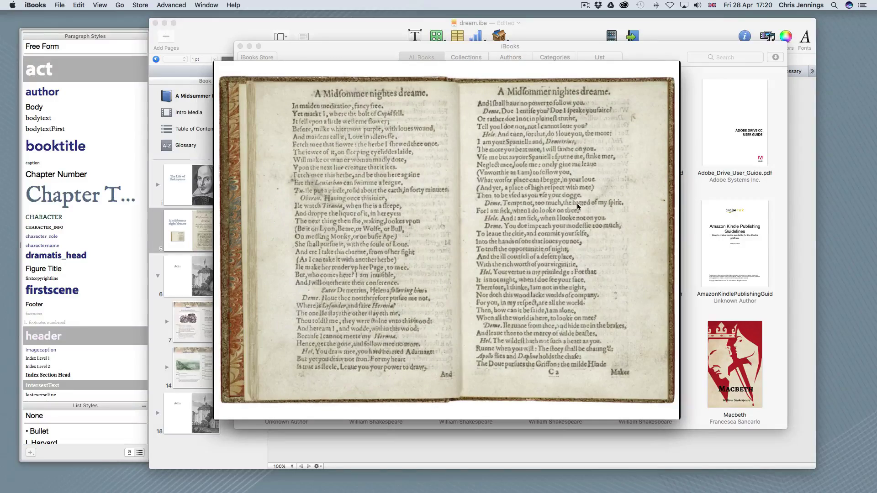
# Page the full-screen book forward to the C4 spread, then back to the quarto title page.
pyautogui.click(572, 207)
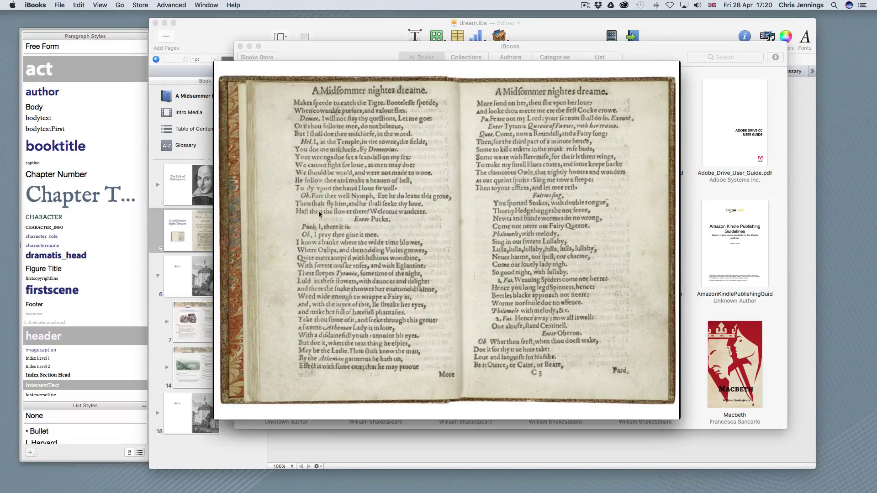
pyautogui.press('Right')
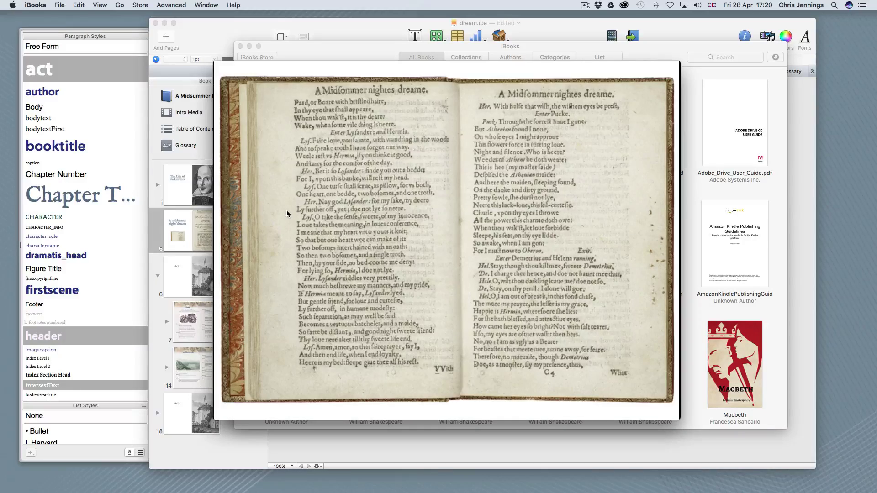
pyautogui.press('Left')
pyautogui.press('Left')
pyautogui.press('Left')
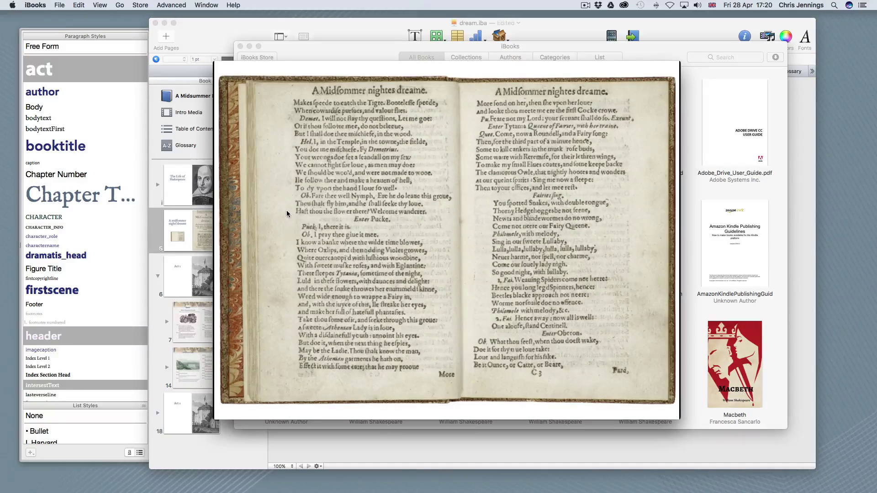
pyautogui.press('Left')
pyautogui.press('Left')
pyautogui.press('Left')
pyautogui.press('Left')
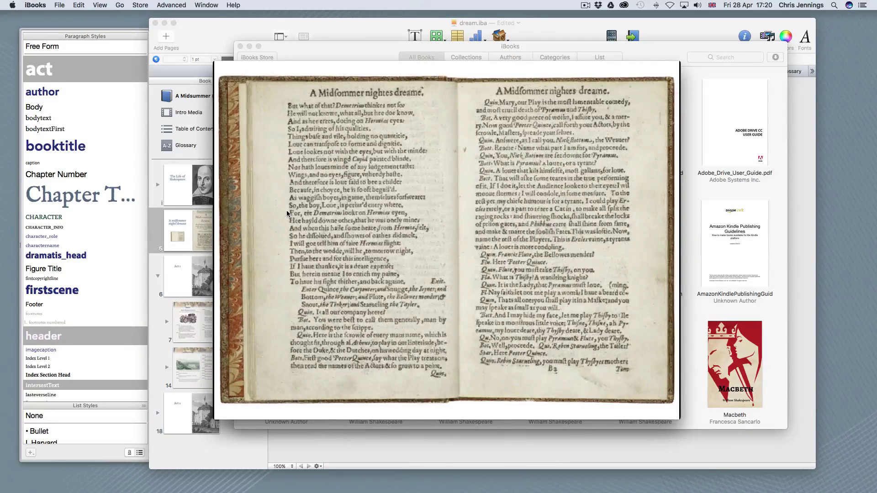
pyautogui.press('Left')
pyautogui.press('Left')
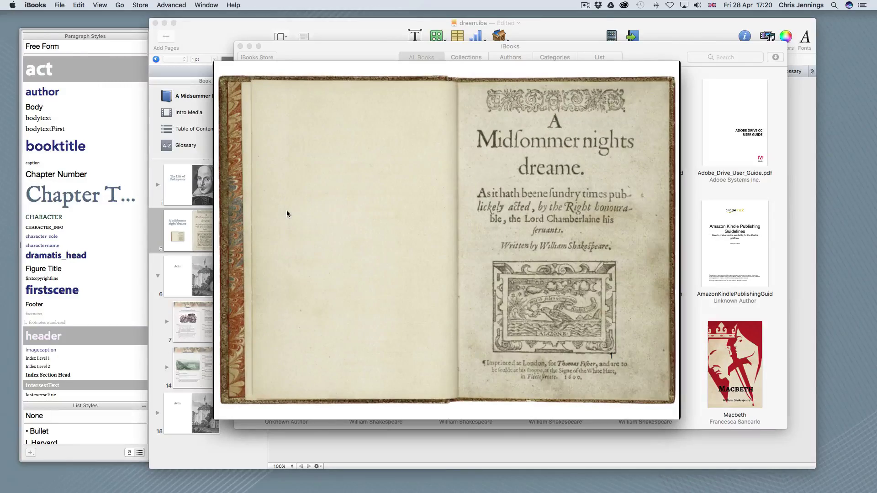
# Flip between the title page and the play's opening page, ending on the play's first page.
pyautogui.press('Right')
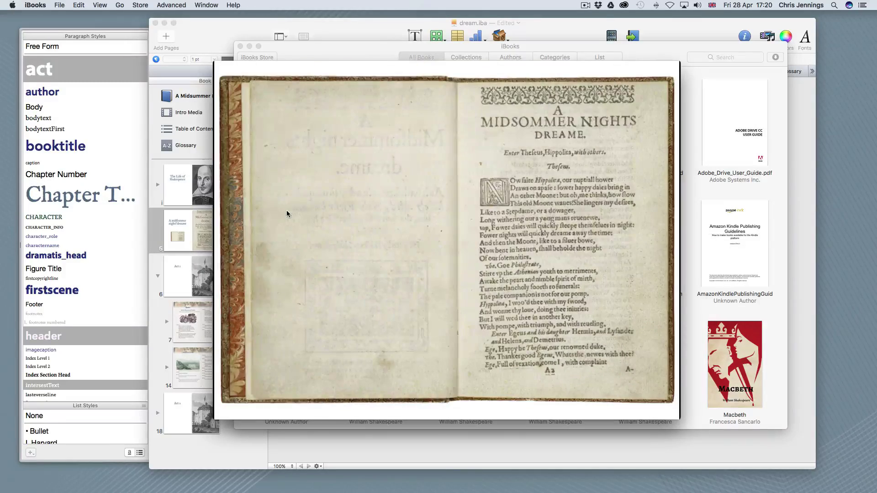
pyautogui.press('Right')
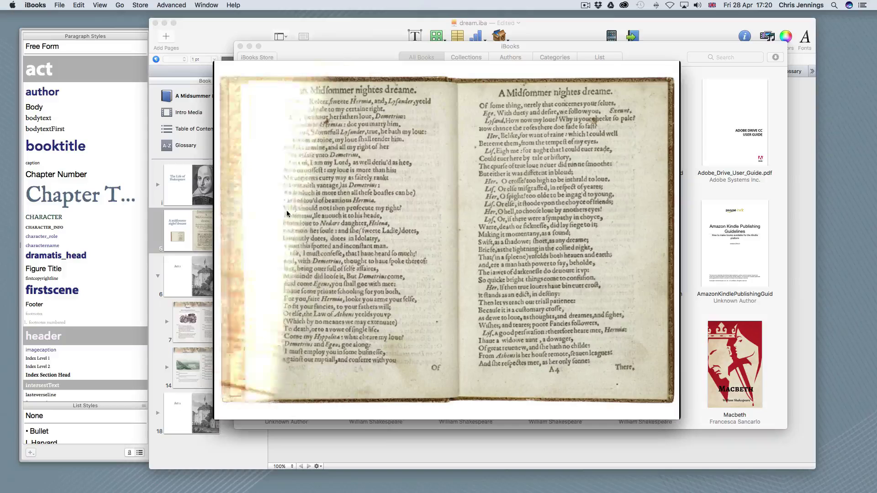
pyautogui.press('Left')
pyautogui.press('Left')
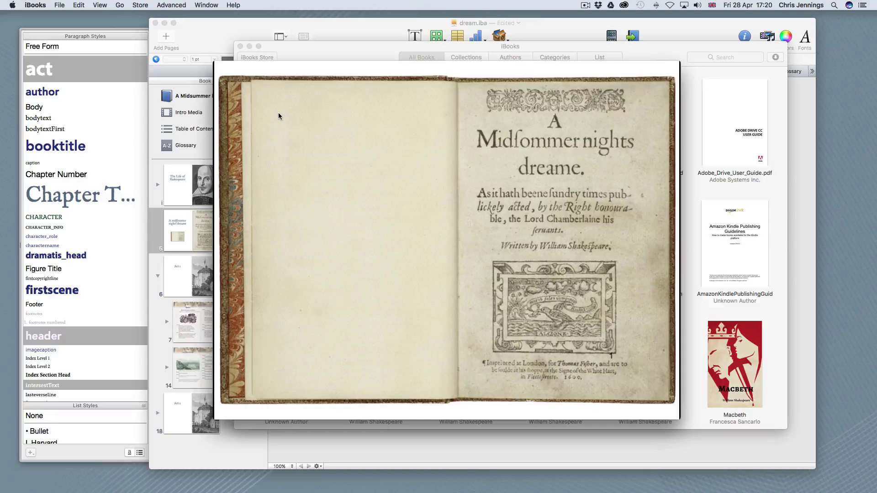
pyautogui.press('Right')
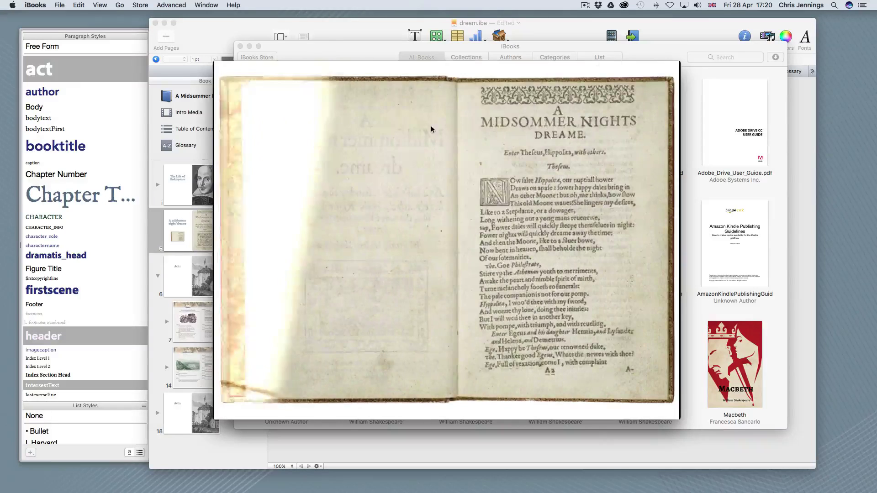